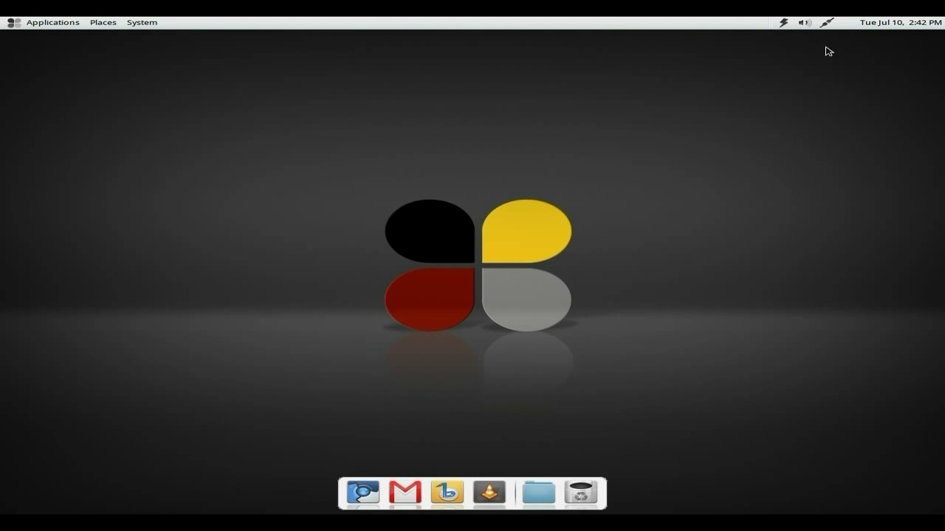
Raise the system volume slightly with the panel volume slider.
{"action": "left_click", "coordinate": [803, 23]}
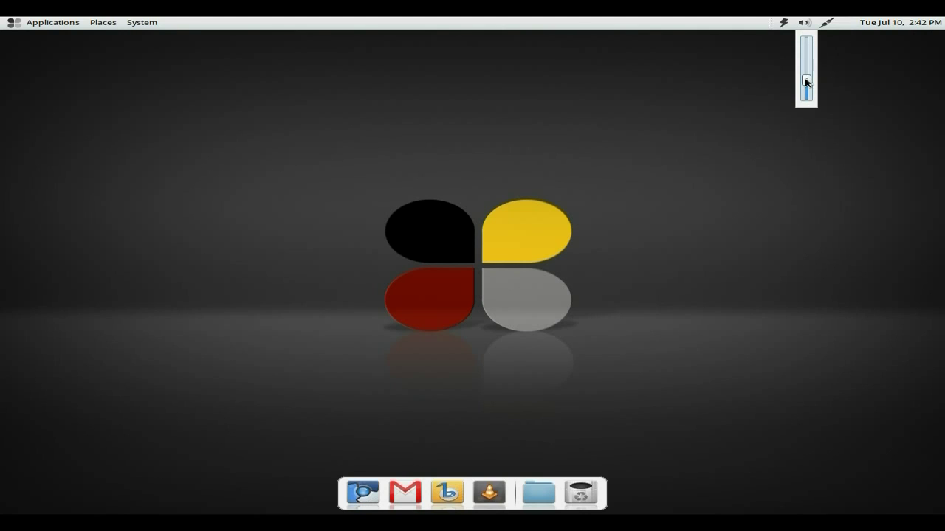
{"action": "left_click_drag", "start_coordinate": [806, 80], "coordinate": [810, 56]}
{"action": "left_click", "coordinate": [729, 94]}
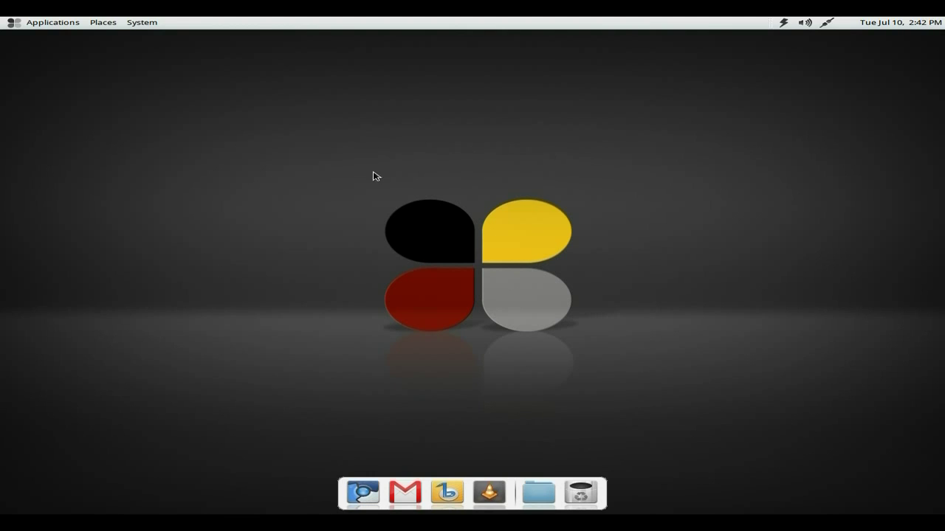
Show the Applications > Accessories submenu listing Calculator, gedit Text Editor and Tomboy Notes.
{"action": "left_click", "coordinate": [32, 26]}
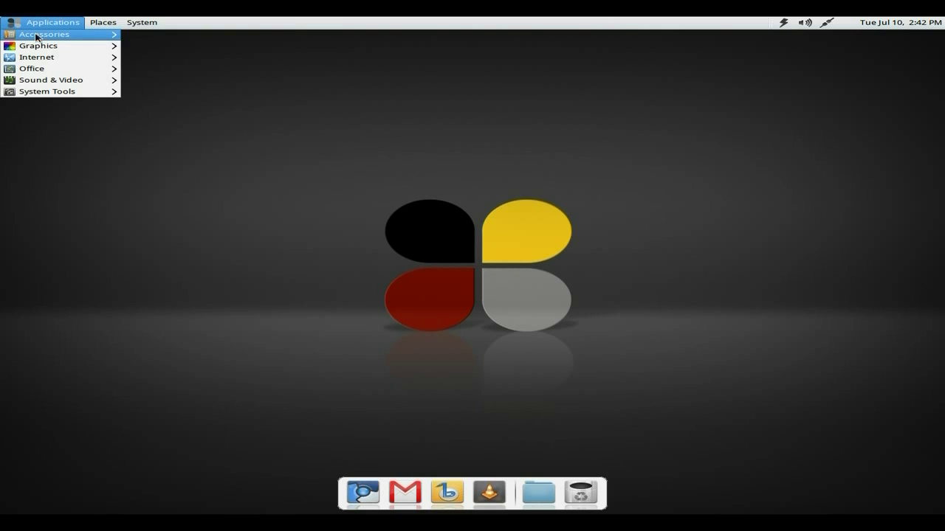
{"action": "mouse_move", "coordinate": [36, 36]}
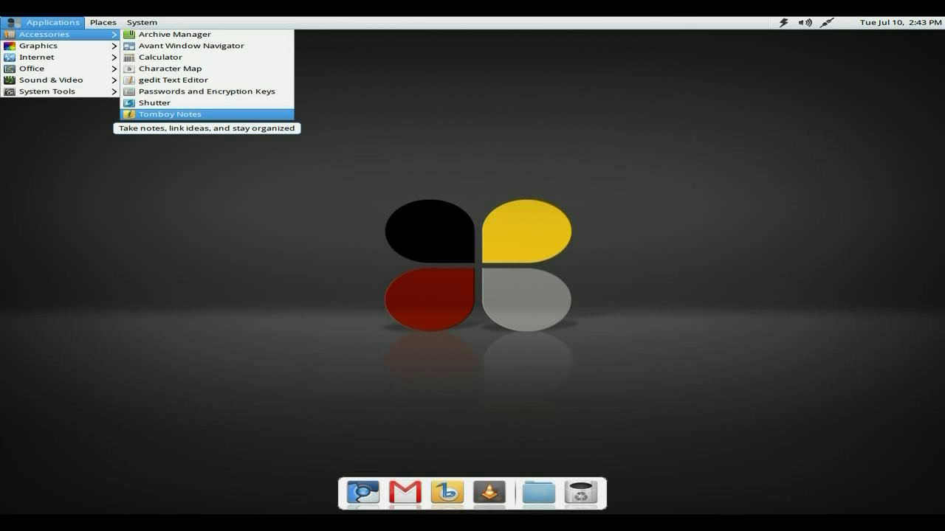
Browse the application categories down to System Tools, listing Ailurus, Disk Utility and Terminal.
{"action": "mouse_move", "coordinate": [94, 48]}
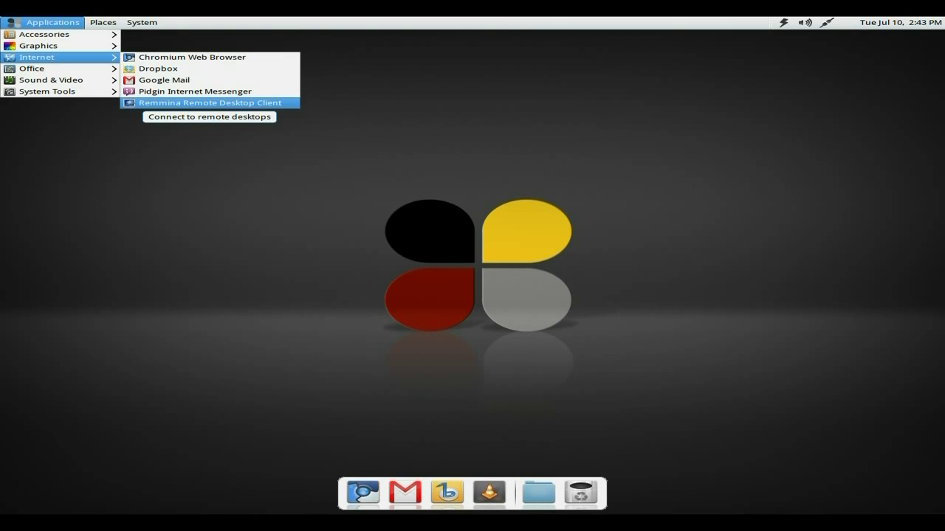
{"action": "mouse_move", "coordinate": [99, 73]}
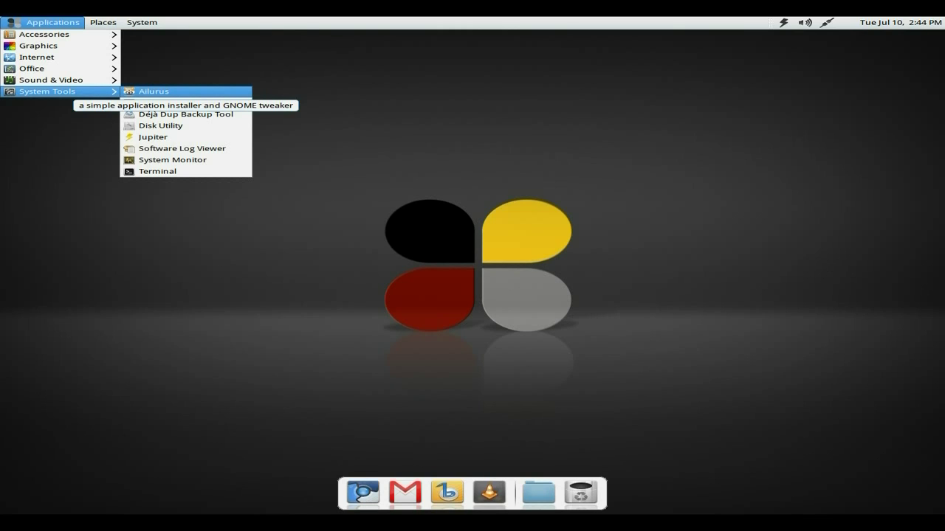
Launch Ailurus from System Tools and accept its codec warning.
{"action": "left_click", "coordinate": [203, 92]}
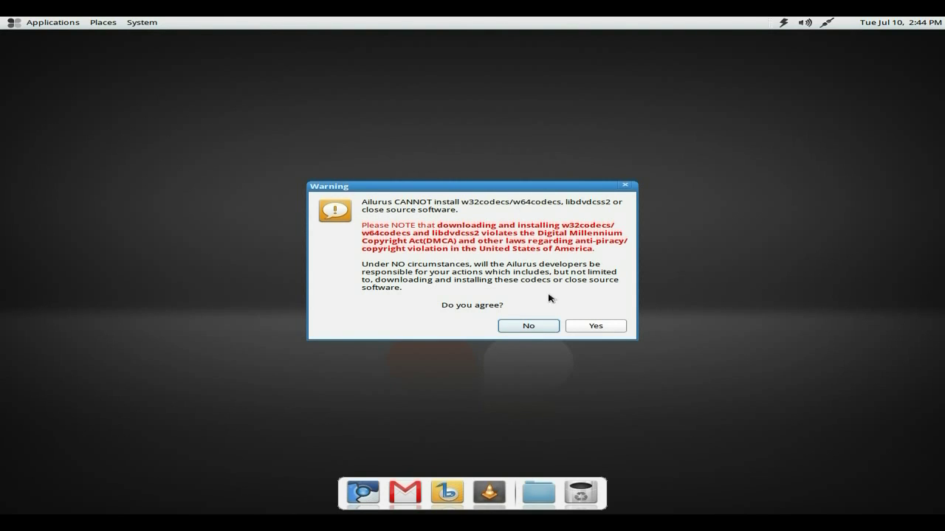
{"action": "left_click", "coordinate": [594, 326]}
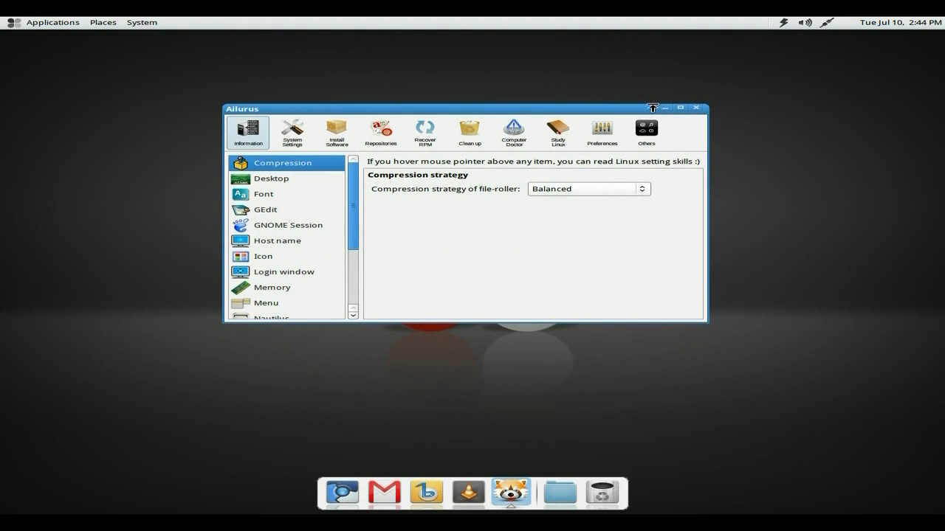
Maximize Ailurus and open Install Software with the latest application data, dismissing the icons notification.
{"action": "left_click", "coordinate": [680, 108]}
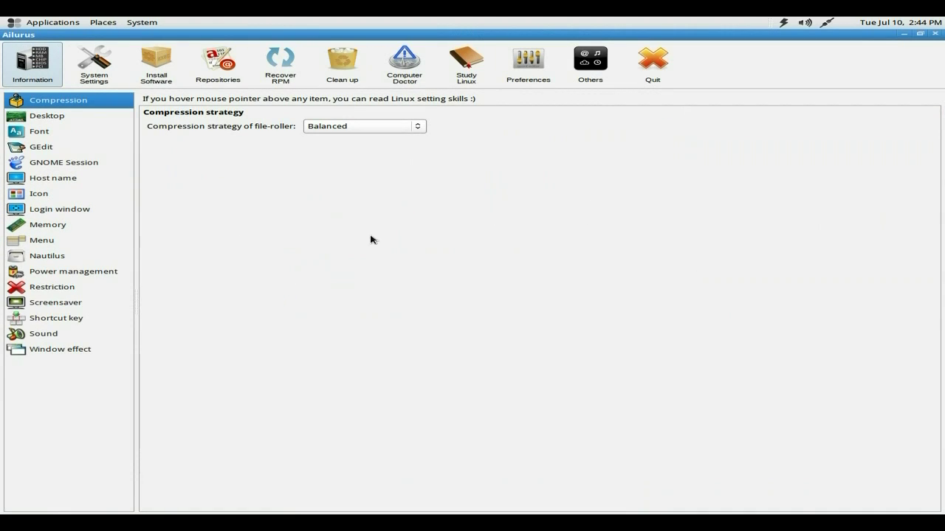
{"action": "left_click", "coordinate": [158, 78]}
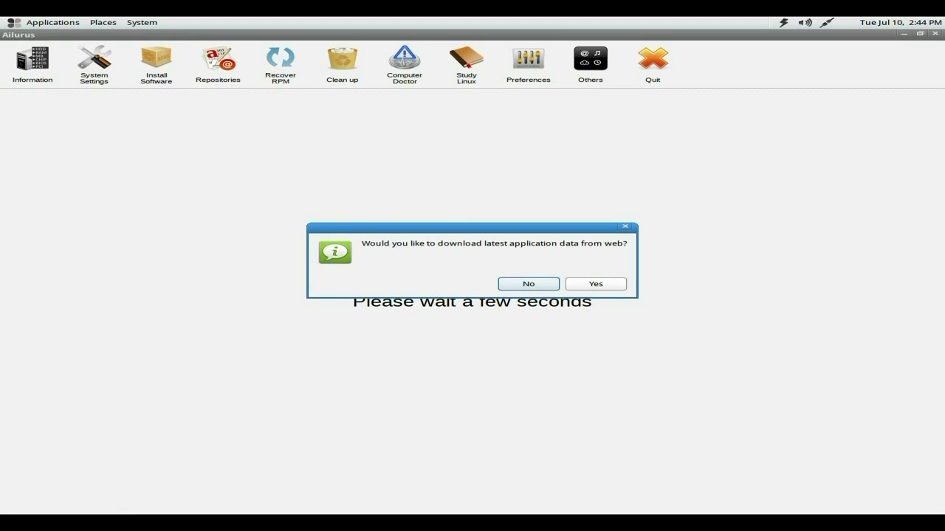
{"action": "left_click", "coordinate": [597, 288]}
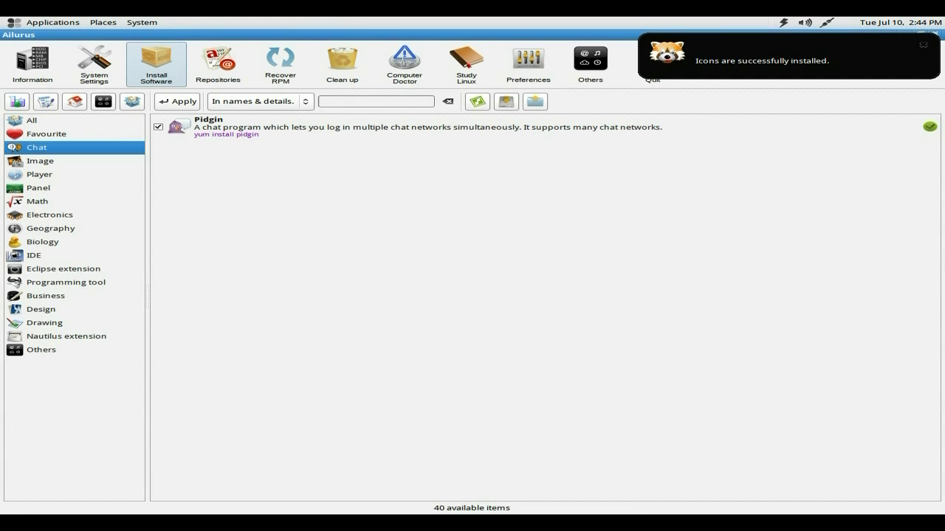
{"action": "left_click", "coordinate": [923, 44]}
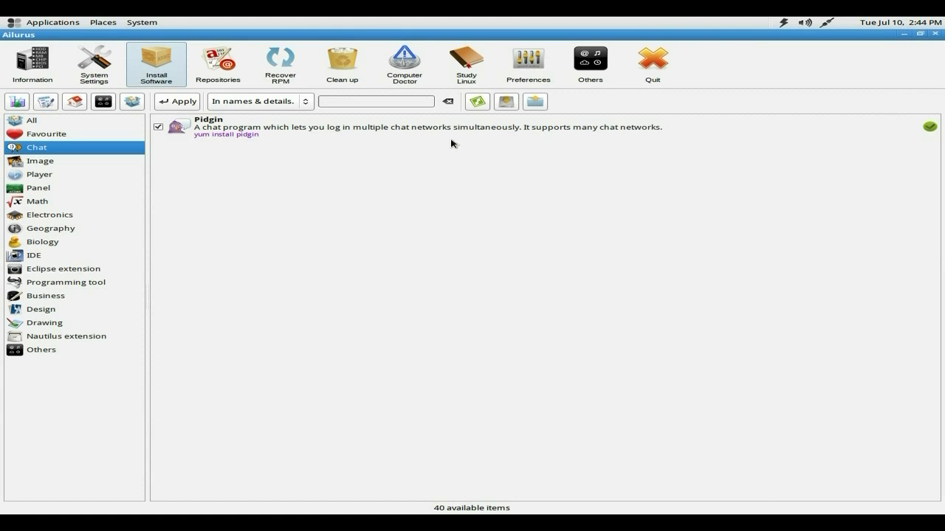
Search the Ailurus catalogue for 'abiword' in names & details, which finds no matches.
{"action": "left_click", "coordinate": [356, 102]}
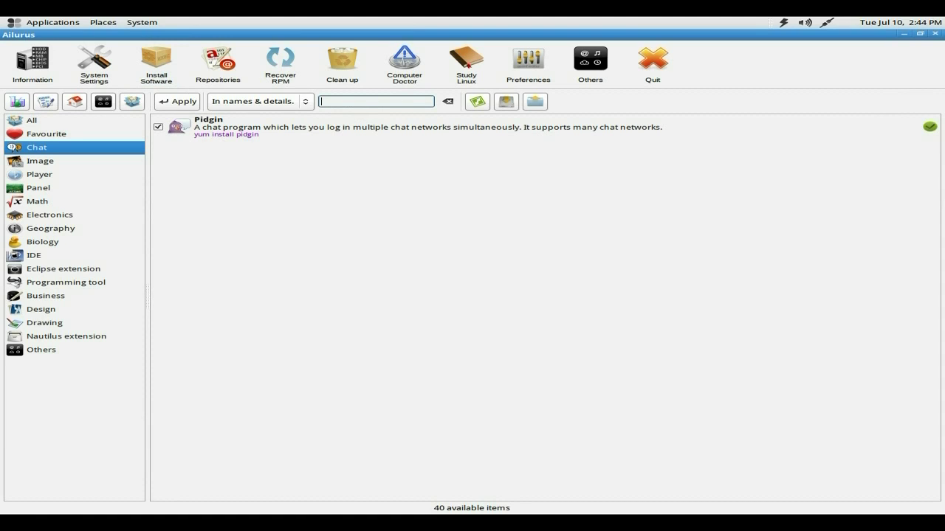
{"action": "type", "text": "abi"}
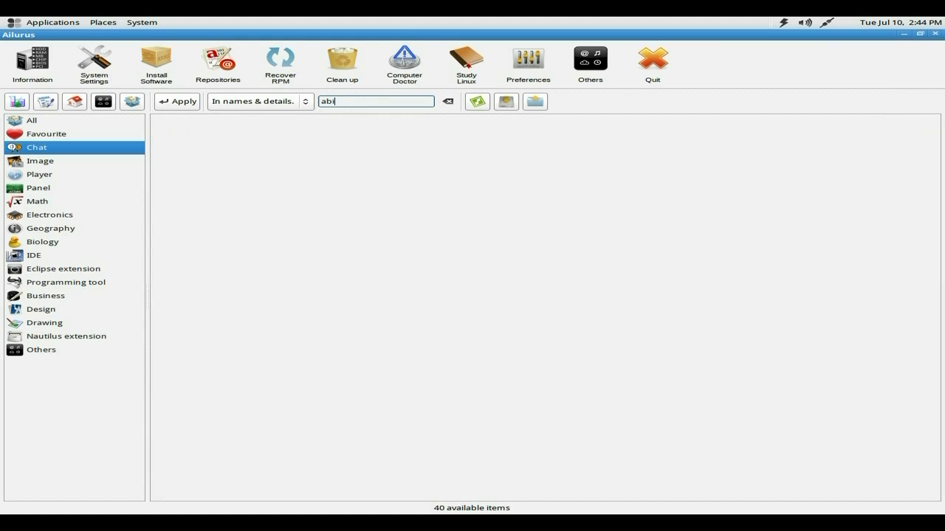
{"action": "type", "text": "word"}
{"action": "left_click", "coordinate": [306, 103]}
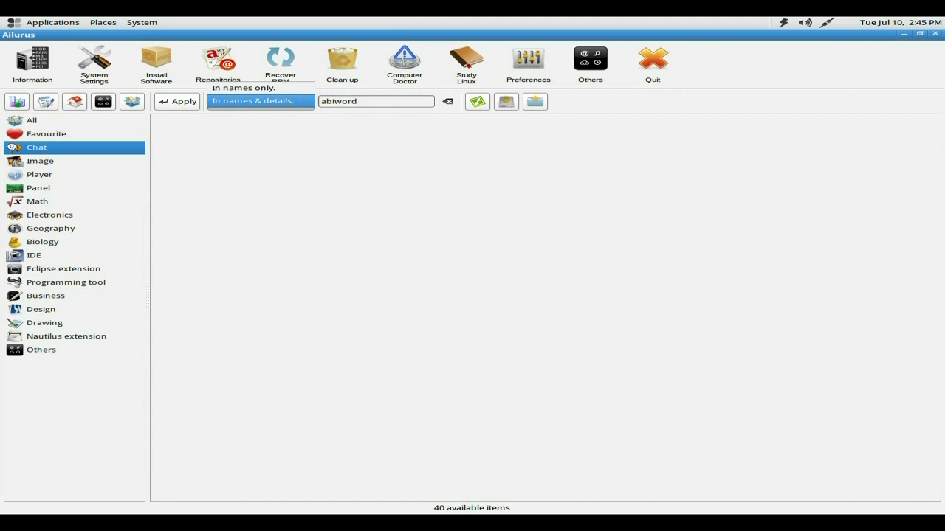
{"action": "left_click", "coordinate": [343, 176]}
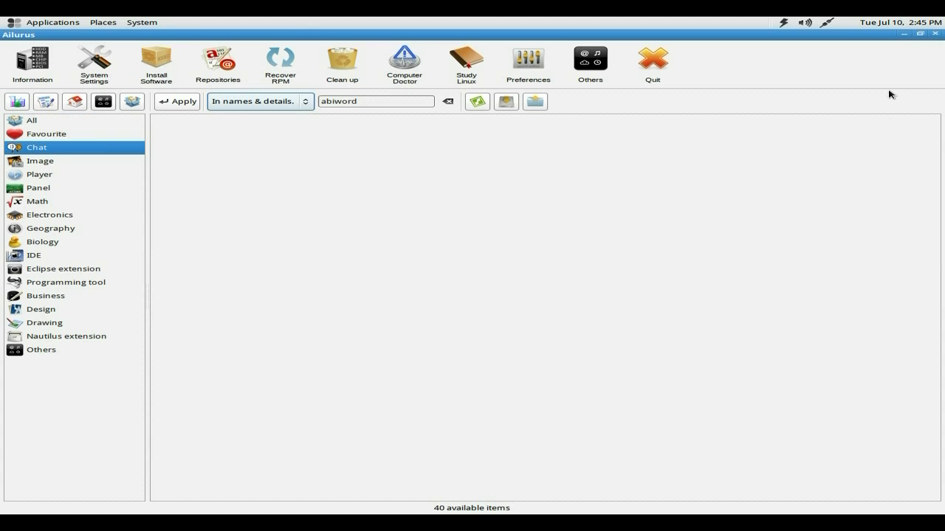
Quit Ailurus and launch System Monitor from Applications > System Tools.
{"action": "left_click", "coordinate": [934, 34]}
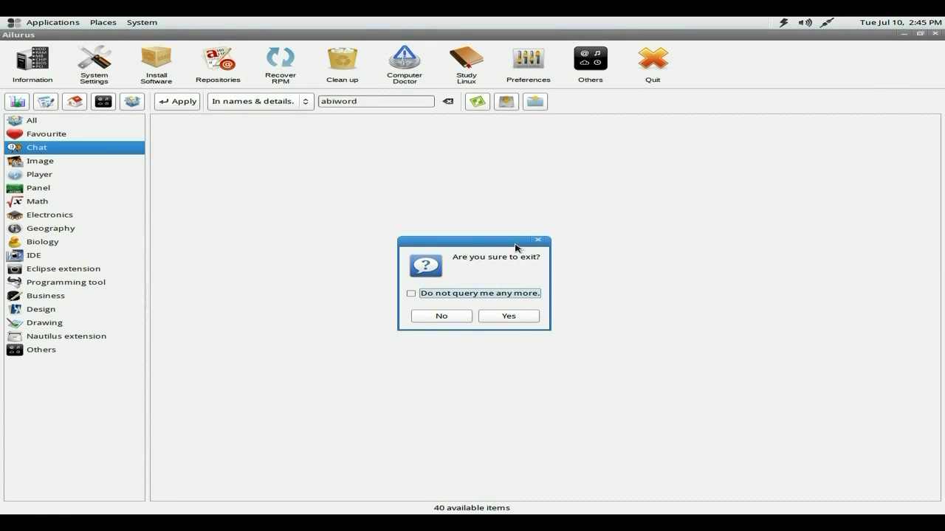
{"action": "left_click", "coordinate": [509, 316]}
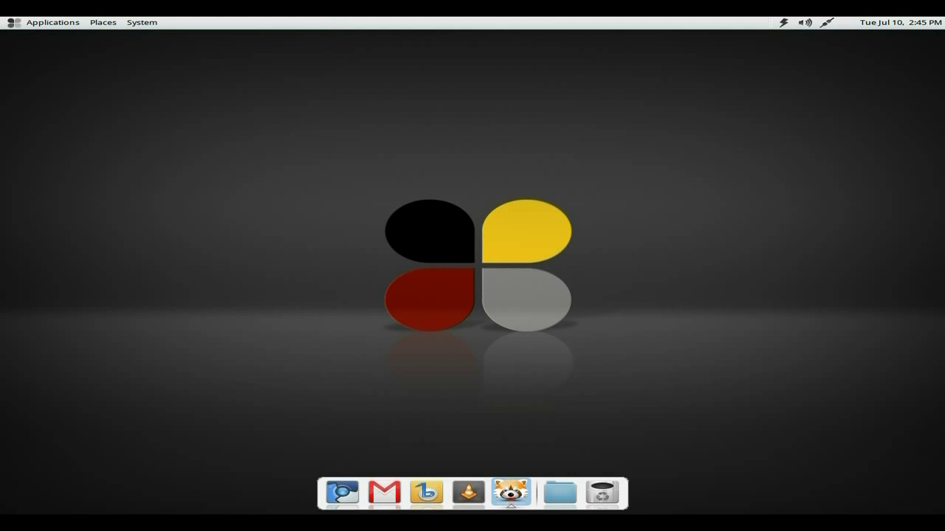
{"action": "left_click", "coordinate": [22, 24]}
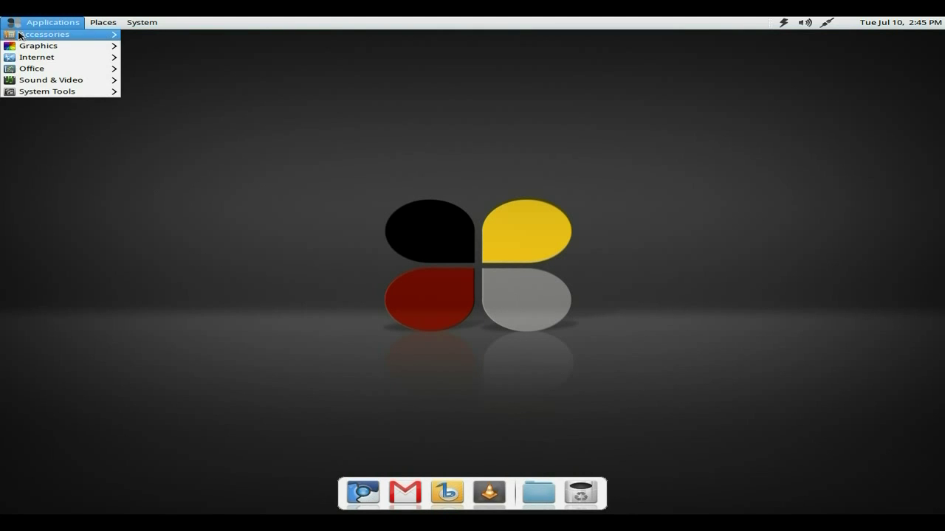
{"action": "mouse_move", "coordinate": [49, 93]}
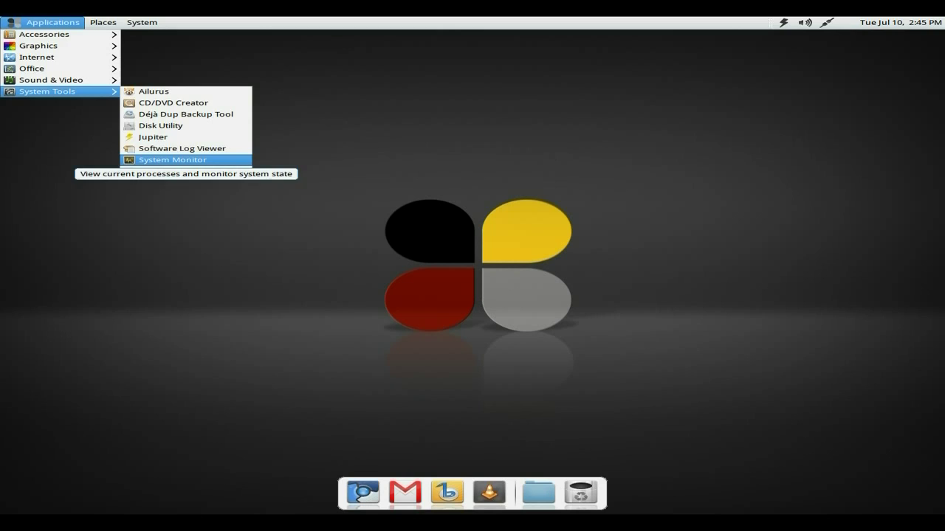
{"action": "left_click", "coordinate": [165, 160]}
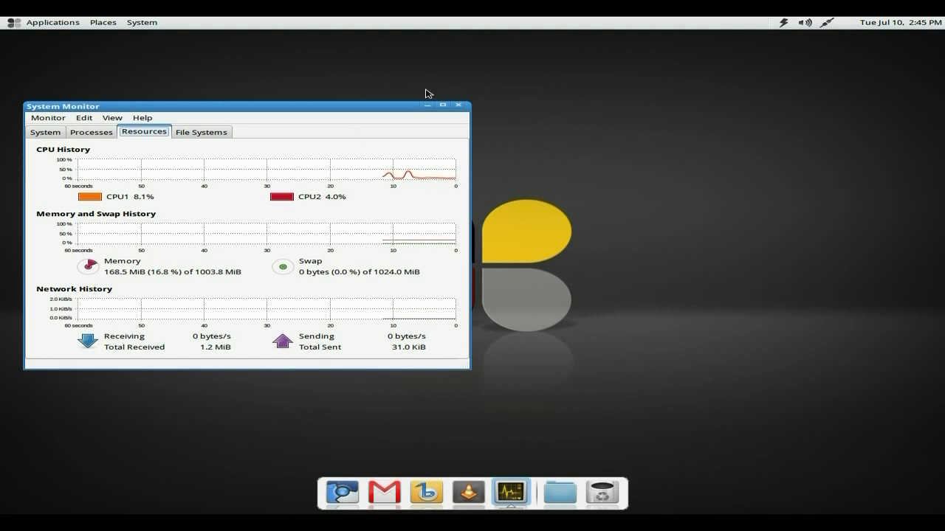
Close System Monitor, then reopen and dismiss the Applications menu to clear the desktop.
{"action": "left_click", "coordinate": [457, 105]}
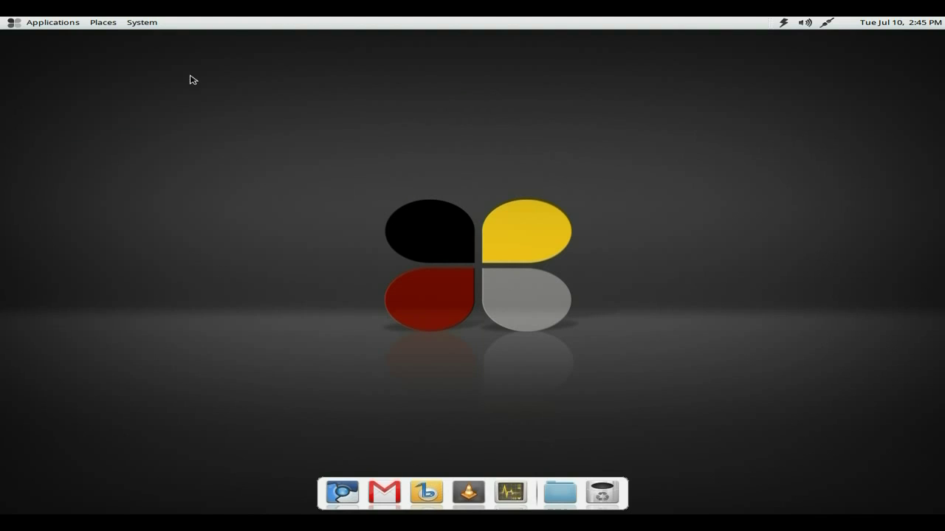
{"action": "left_click", "coordinate": [50, 23]}
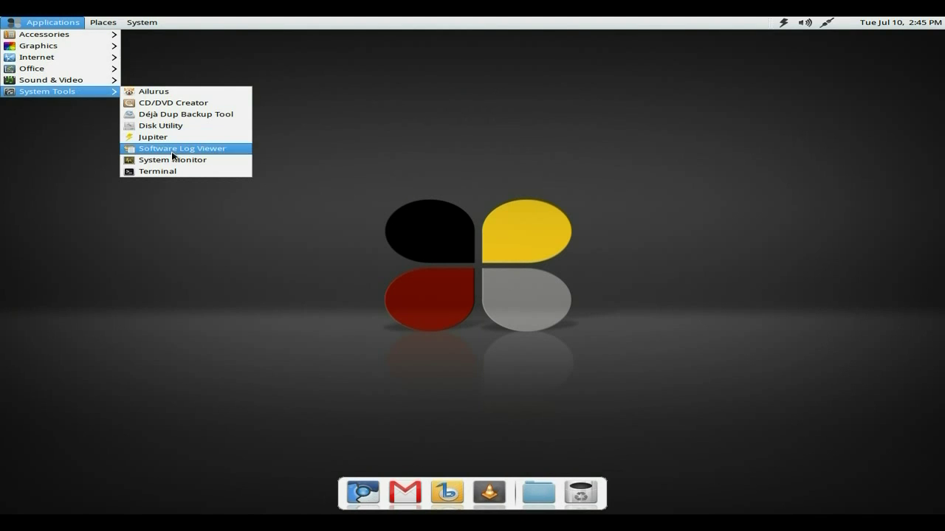
{"action": "left_click", "coordinate": [150, 73]}
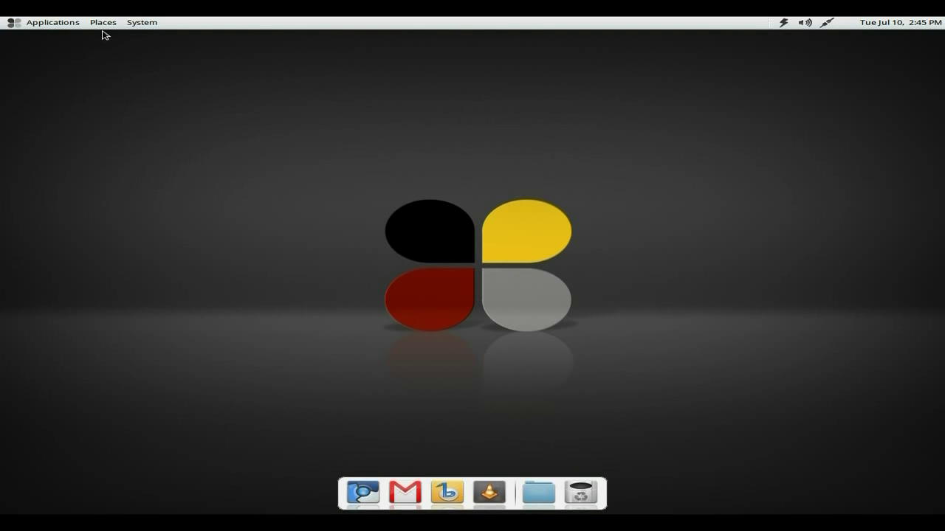
Glance over System > Preferences, then show the Administration entries including Add/Remove Software.
{"action": "left_click", "coordinate": [141, 23]}
{"action": "mouse_move", "coordinate": [146, 38]}
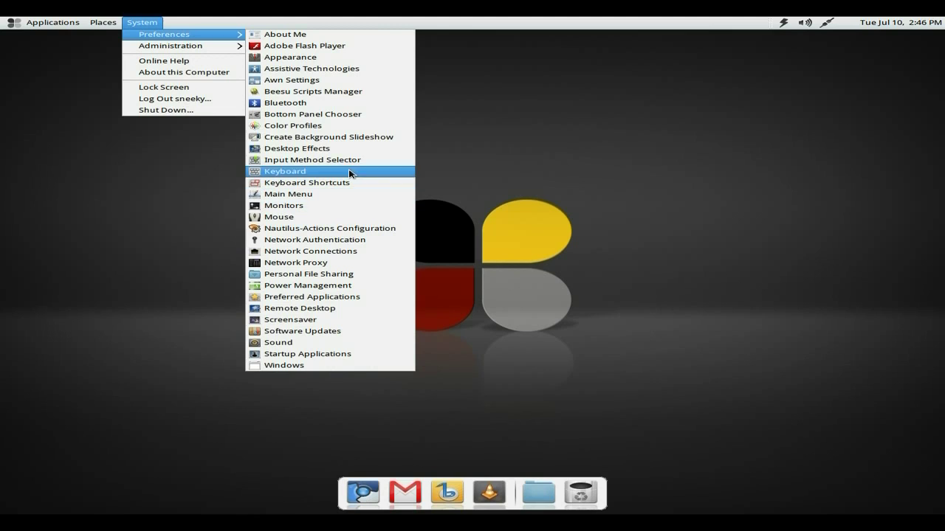
{"action": "mouse_move", "coordinate": [228, 47]}
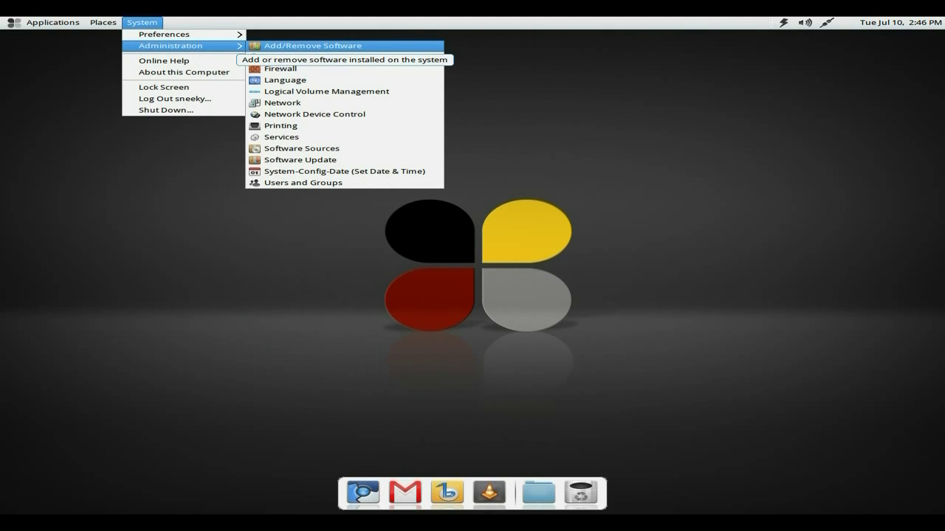
Launch Add/Remove Software and refresh its package lists via System > Refresh Package Lists.
{"action": "left_click", "coordinate": [308, 46]}
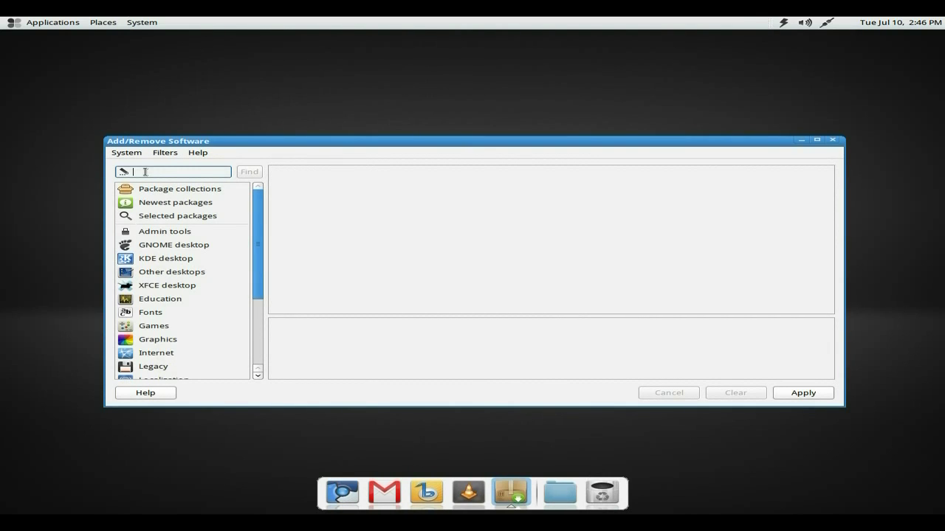
{"action": "left_click", "coordinate": [126, 153]}
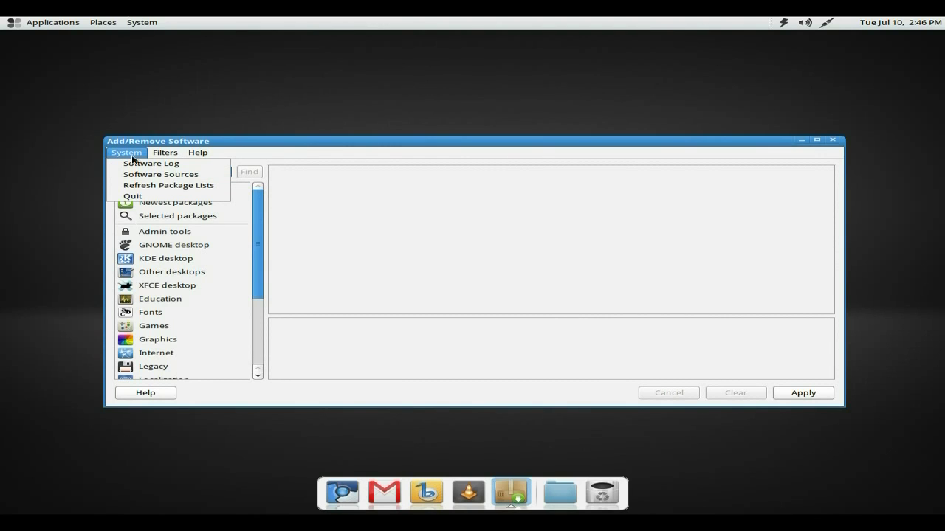
{"action": "left_click", "coordinate": [158, 189]}
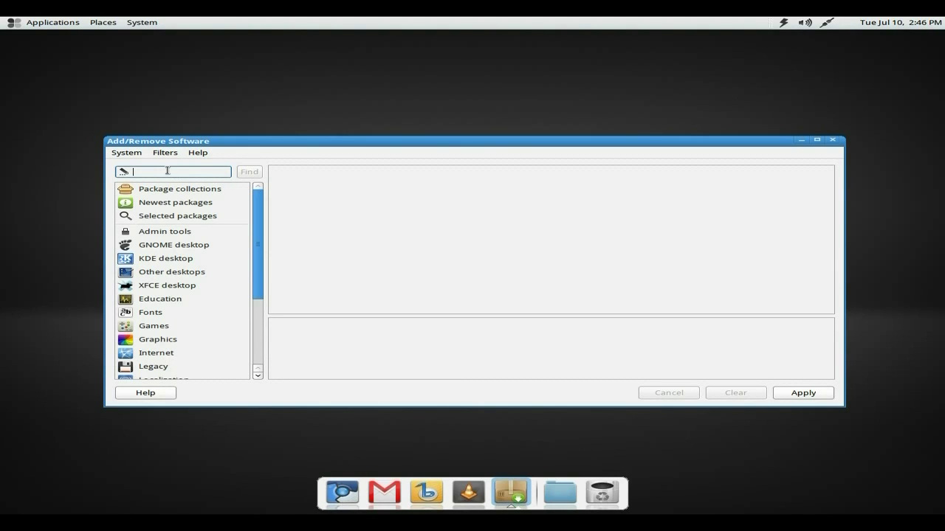
Find 'abiword', mark The AbiWord word processor for installation, and apply the change.
{"action": "type", "text": "abiword"}
{"action": "left_click", "coordinate": [250, 172]}
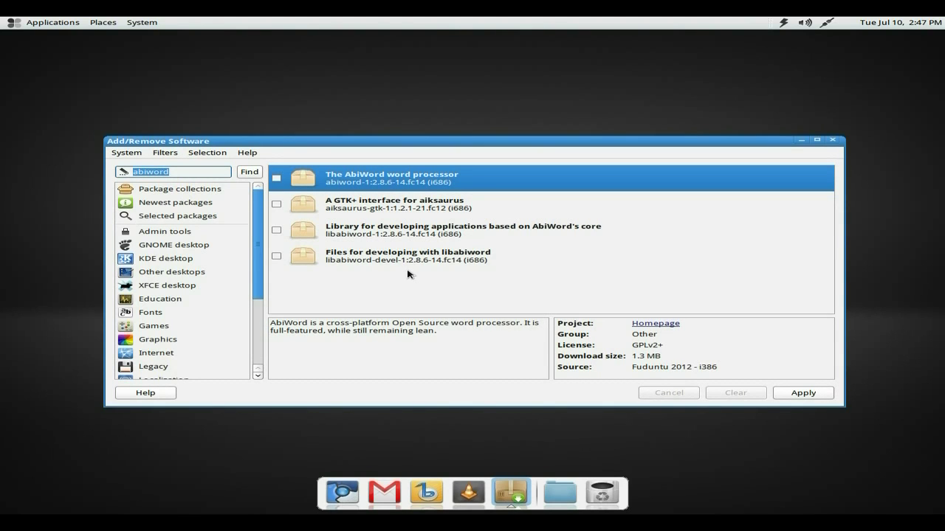
{"action": "left_click", "coordinate": [278, 179]}
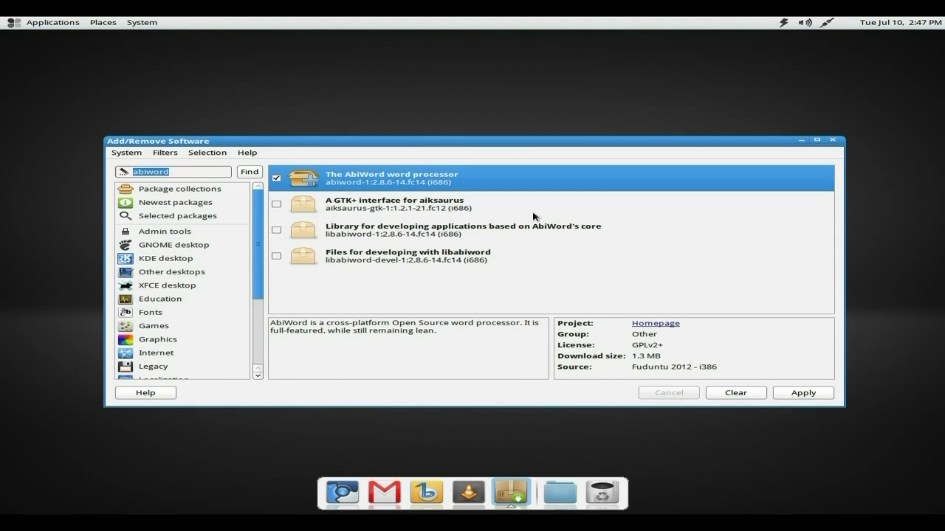
{"action": "left_click", "coordinate": [785, 396]}
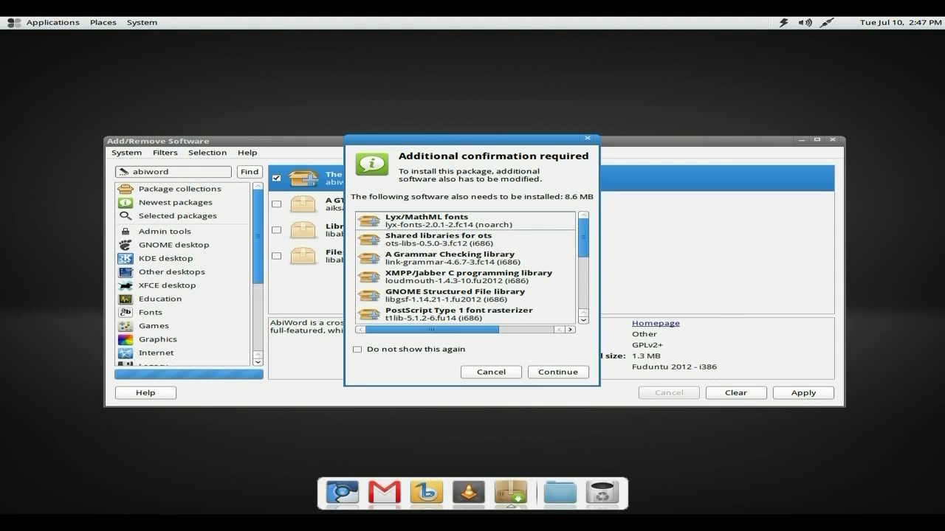
Accept AbiWord's additional required packages and authenticate with the root password to install them.
{"action": "left_click", "coordinate": [558, 372]}
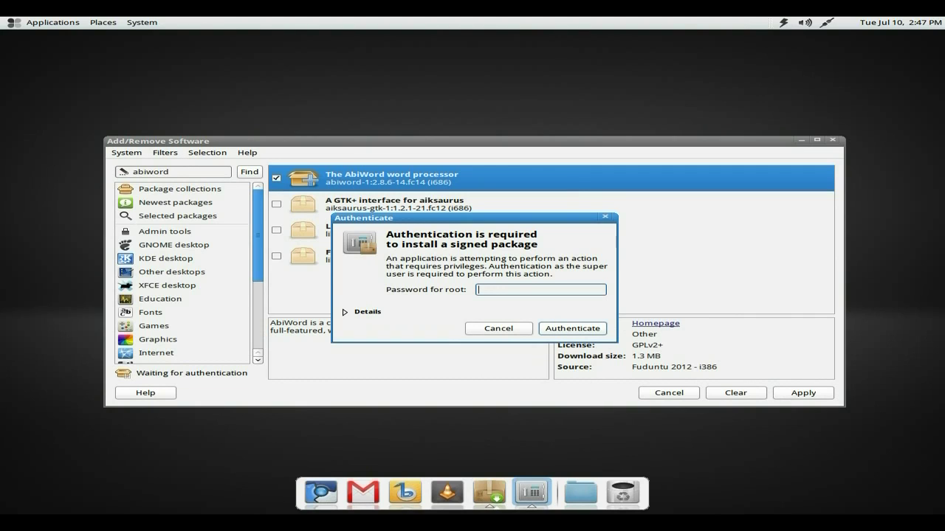
{"action": "type", "text": "••••••••"}
{"action": "key", "text": "Return"}
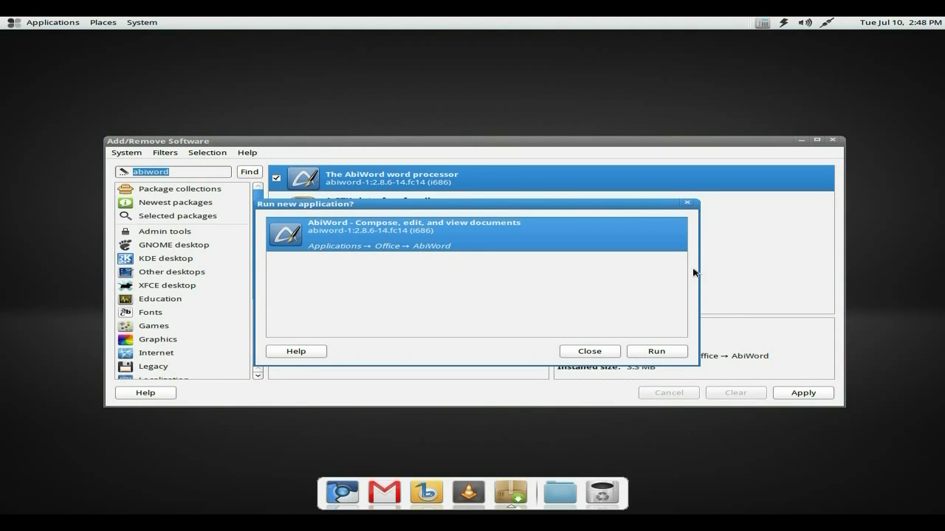
Run AbiWord, confirm About AbiWord shows version 2.8.6, then quit it and dismiss the run offer.
{"action": "left_click", "coordinate": [646, 353]}
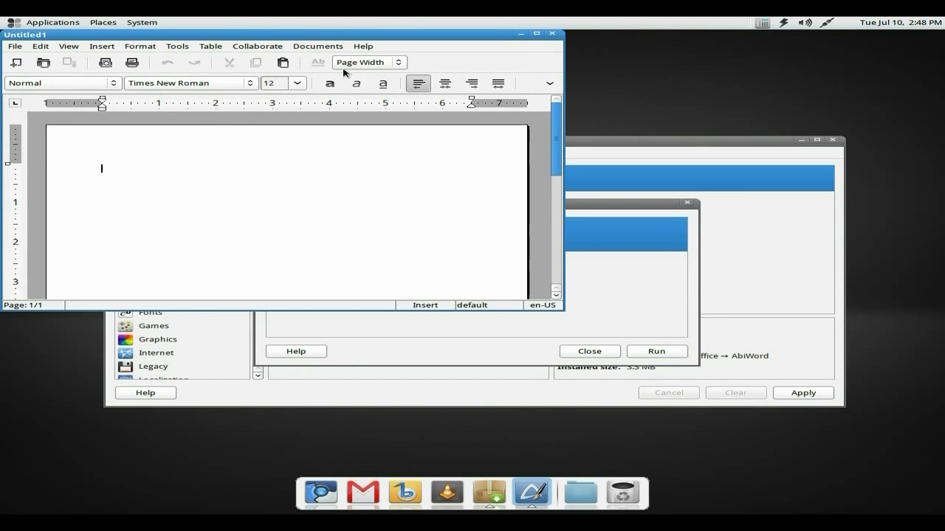
{"action": "left_click", "coordinate": [363, 46]}
{"action": "left_click", "coordinate": [377, 127]}
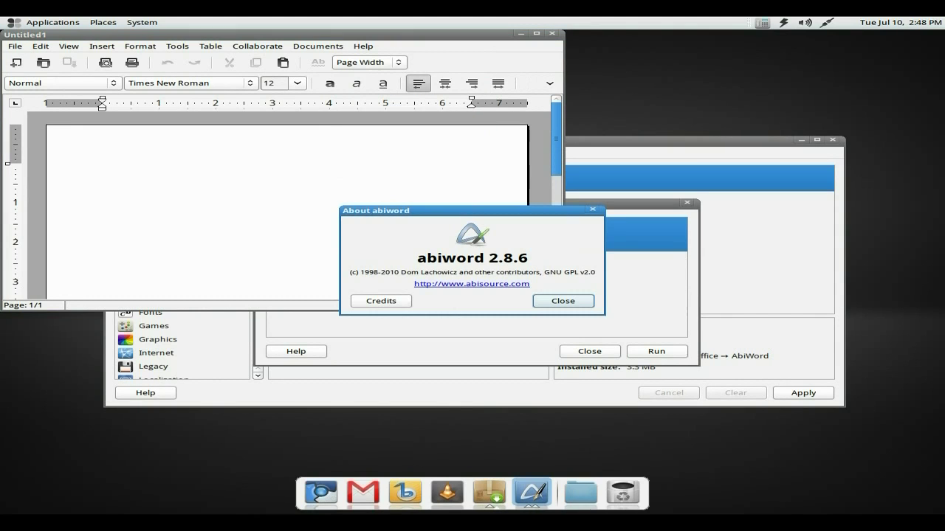
{"action": "left_click", "coordinate": [564, 301]}
{"action": "left_click", "coordinate": [552, 33]}
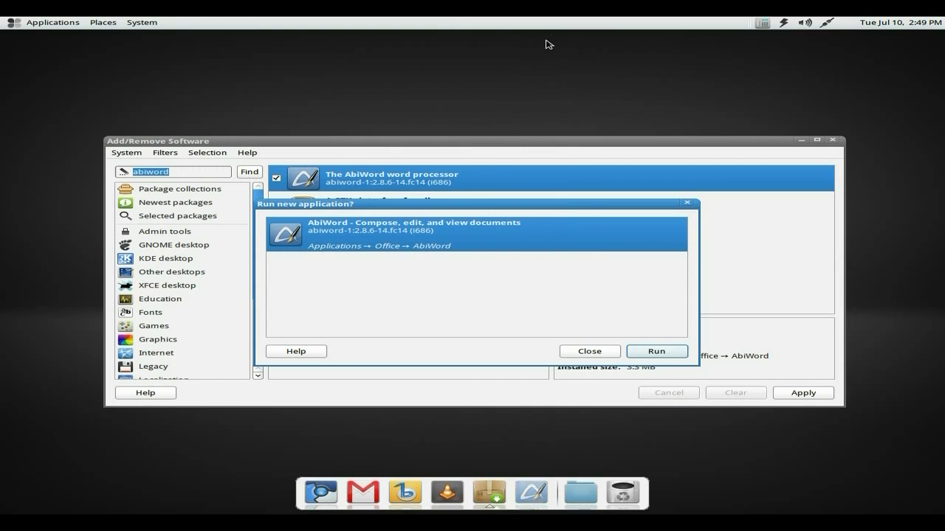
{"action": "left_click", "coordinate": [589, 352]}
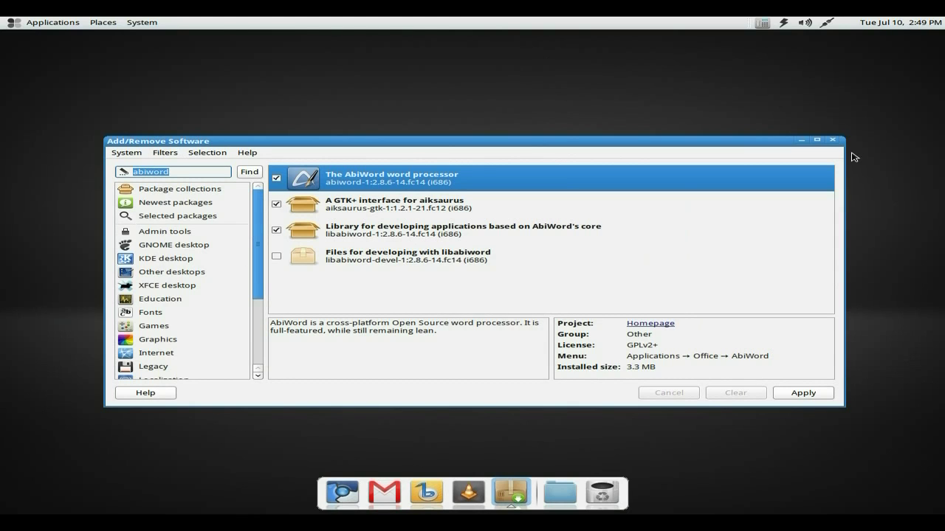
{"action": "left_click", "coordinate": [832, 140]}
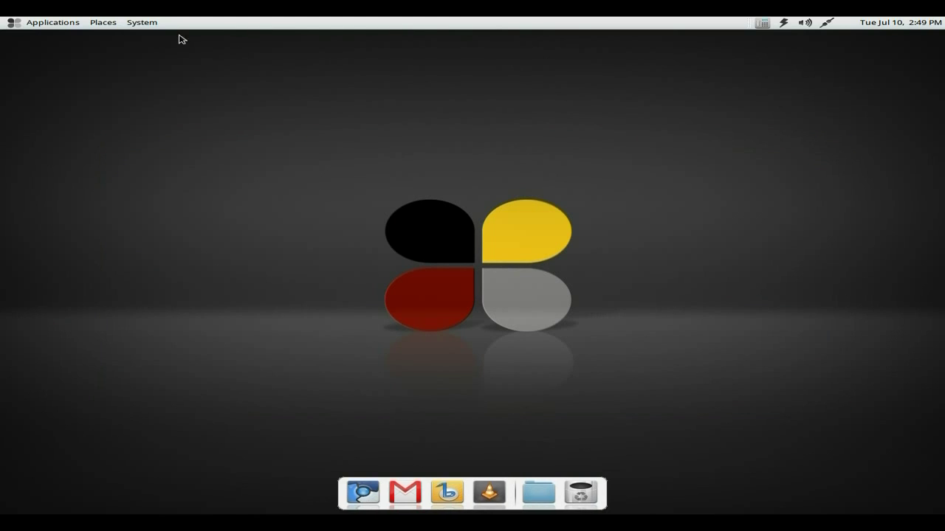
{"action": "left_click", "coordinate": [140, 27]}
{"action": "mouse_move", "coordinate": [144, 46]}
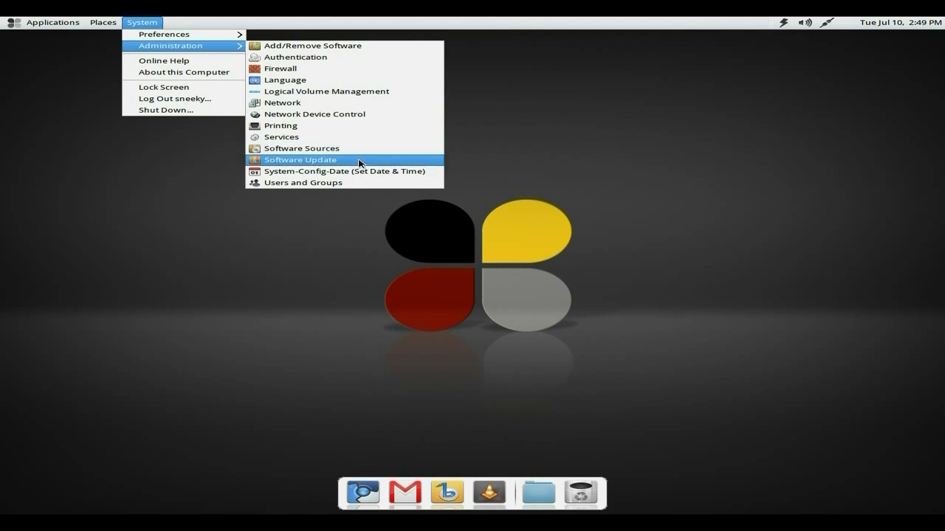
{"action": "left_click", "coordinate": [386, 235]}
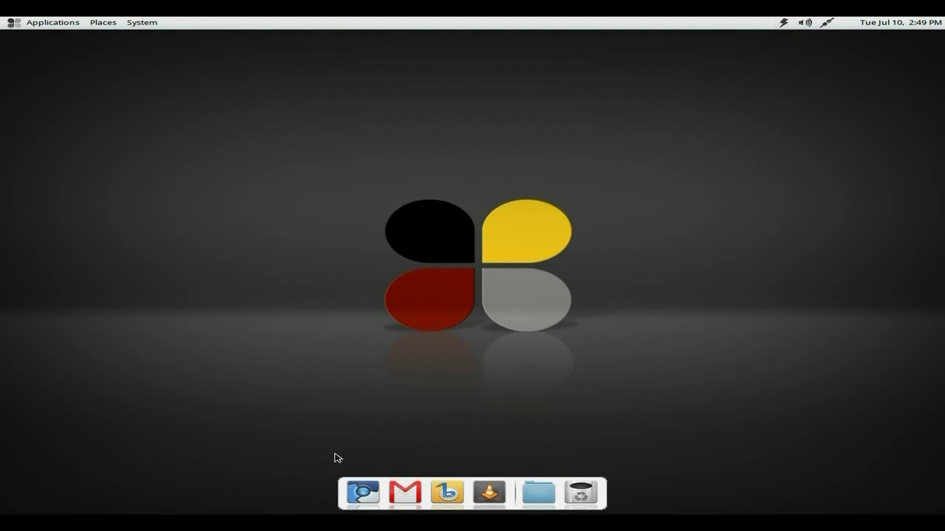
{"action": "left_click", "coordinate": [363, 493]}
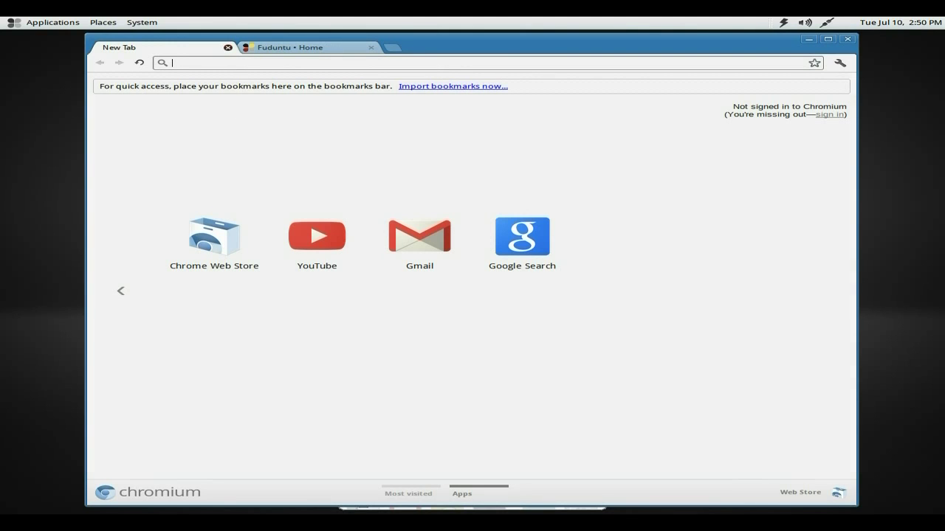
{"action": "left_click", "coordinate": [227, 48]}
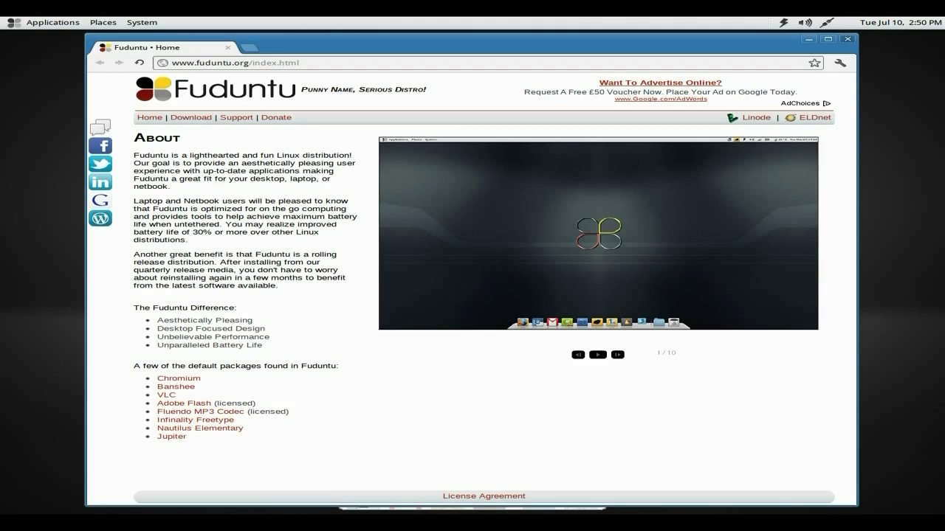
{"action": "left_click", "coordinate": [847, 38]}
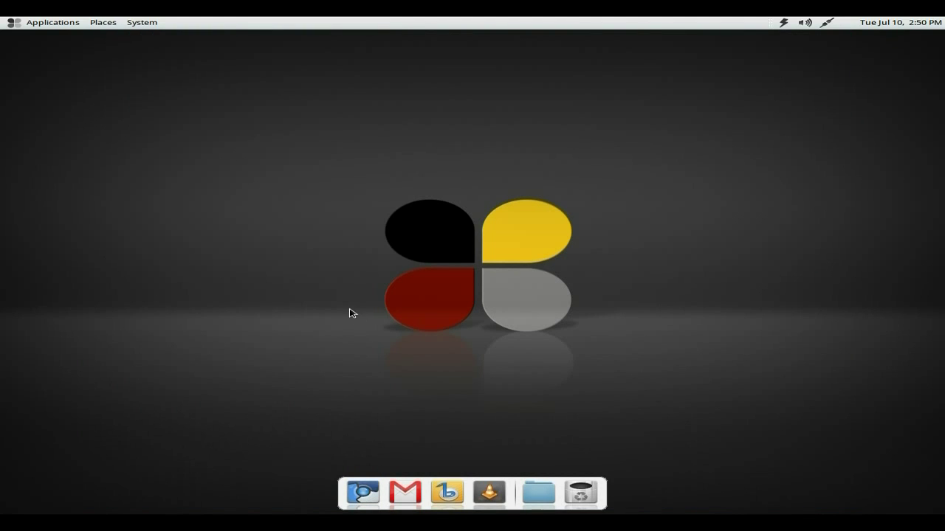